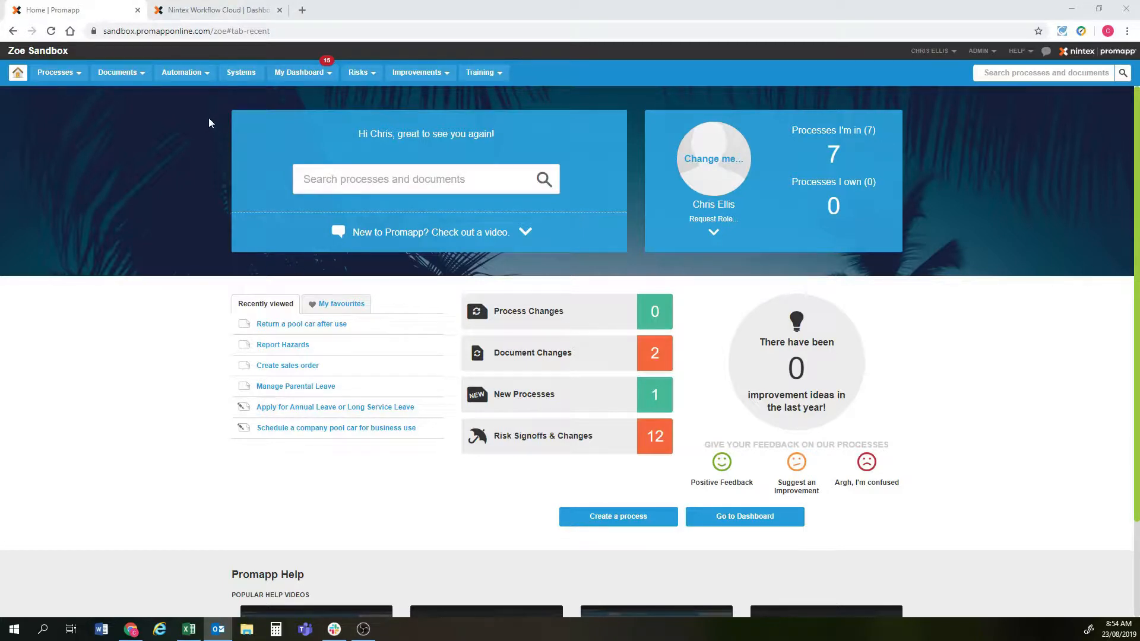
- View the "Return a pool car after use" process map and the list of automation workflows
{"action": "left_click", "coordinate": [264, 325]}
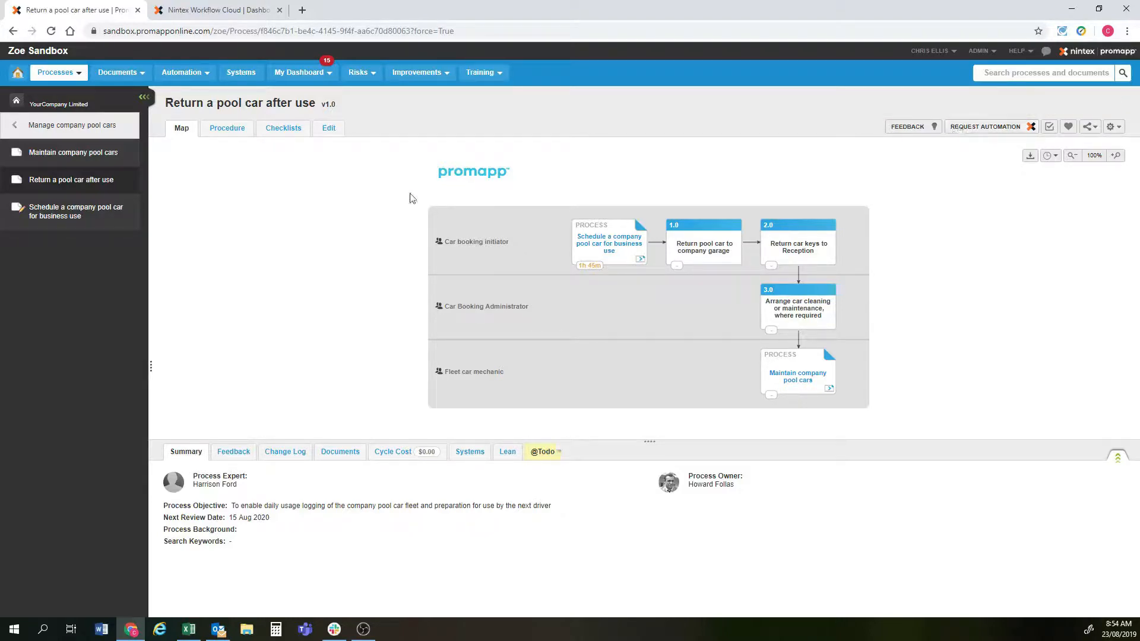
{"action": "left_click", "coordinate": [206, 72]}
{"action": "left_click", "coordinate": [198, 96]}
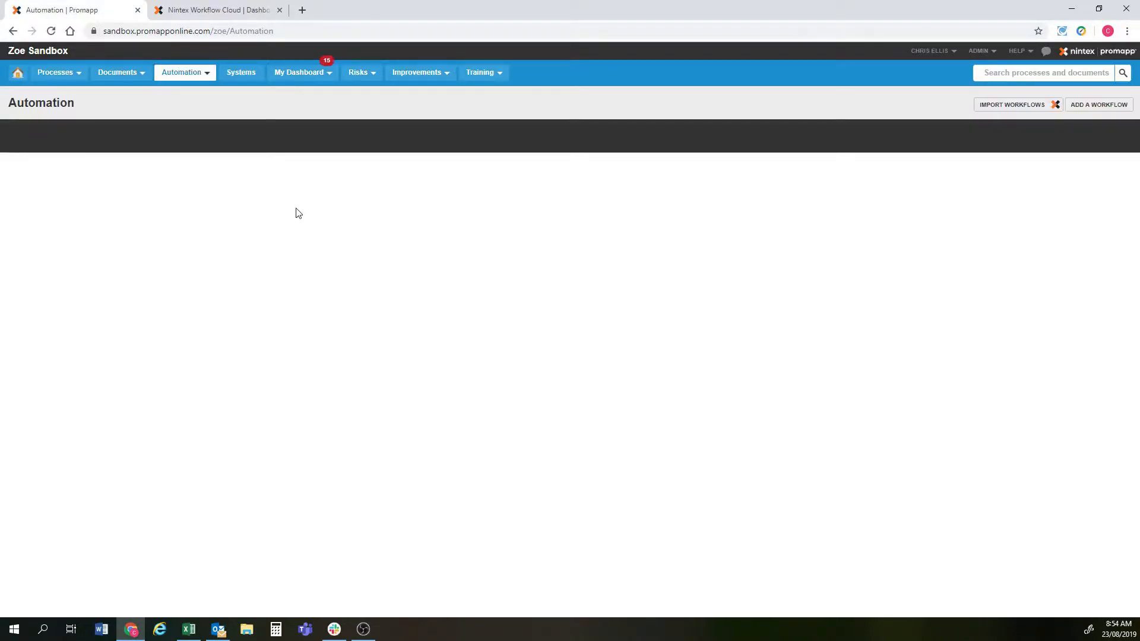
{"action": "left_click", "coordinate": [245, 10]}
{"action": "left_click", "coordinate": [83, 10]}
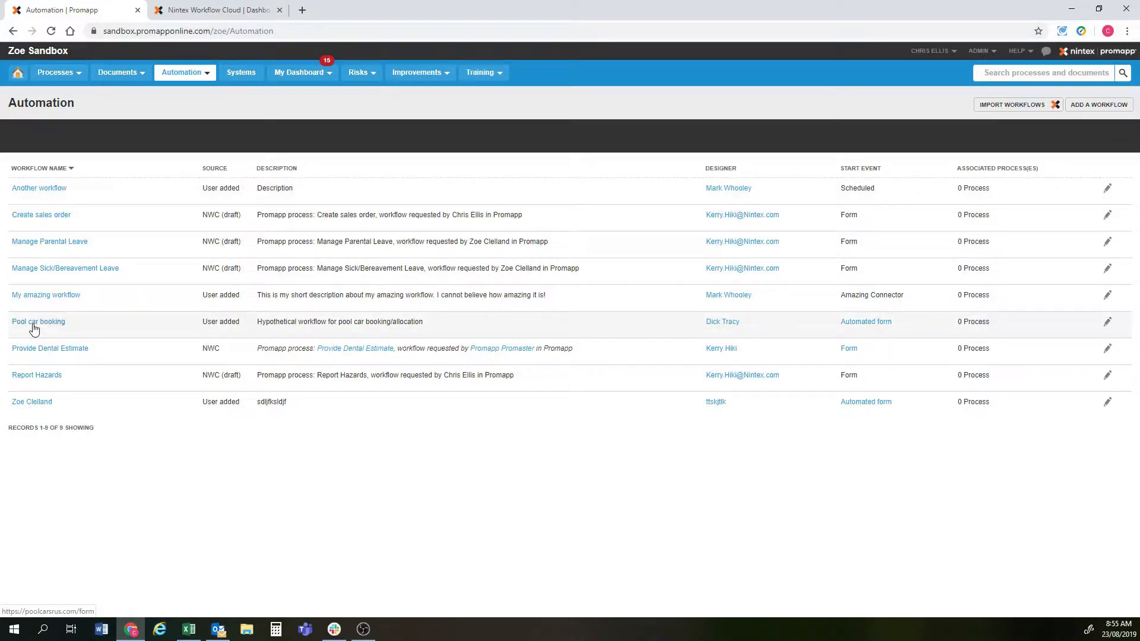
- Request automation for the "Return a pool car after use" process with Form as the workflow start event
{"action": "left_click", "coordinate": [18, 72]}
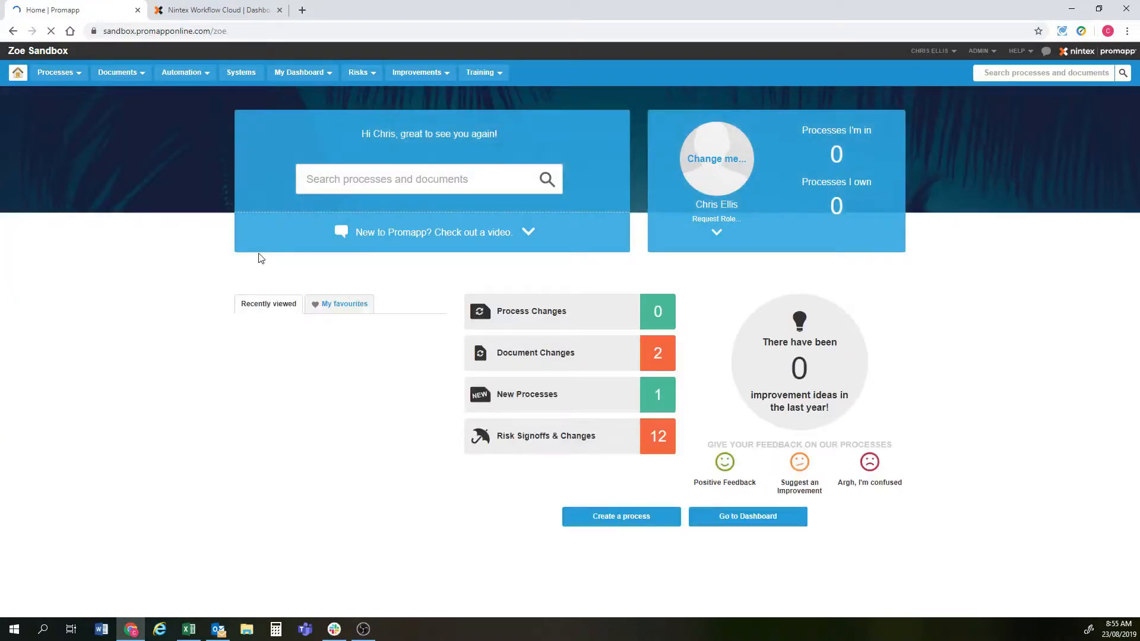
{"action": "left_click", "coordinate": [287, 329]}
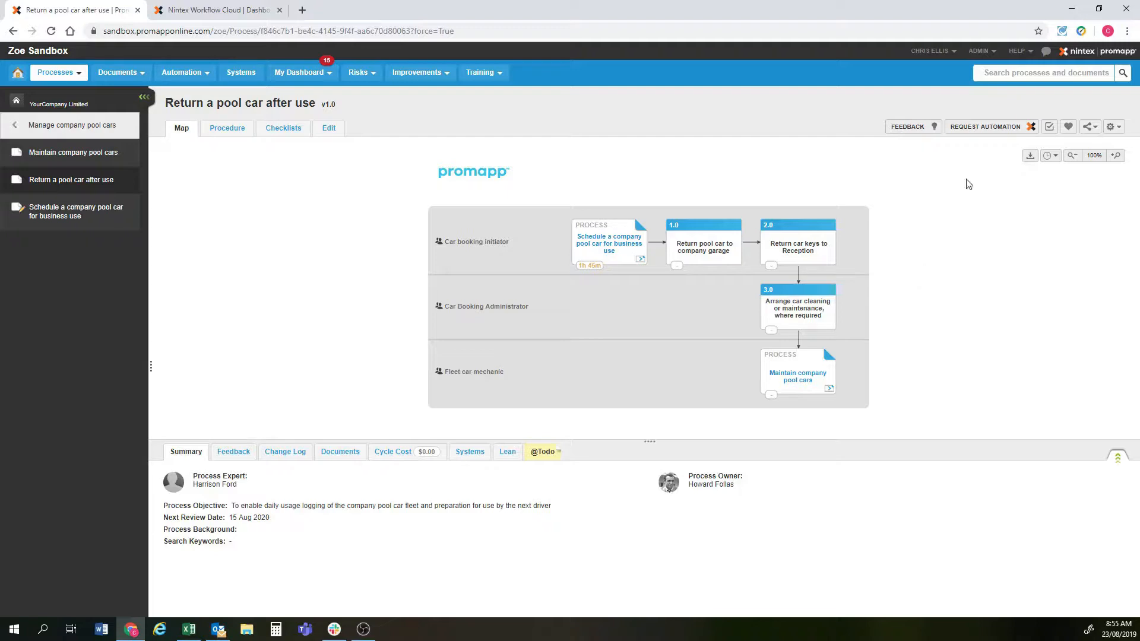
{"action": "left_click", "coordinate": [986, 127]}
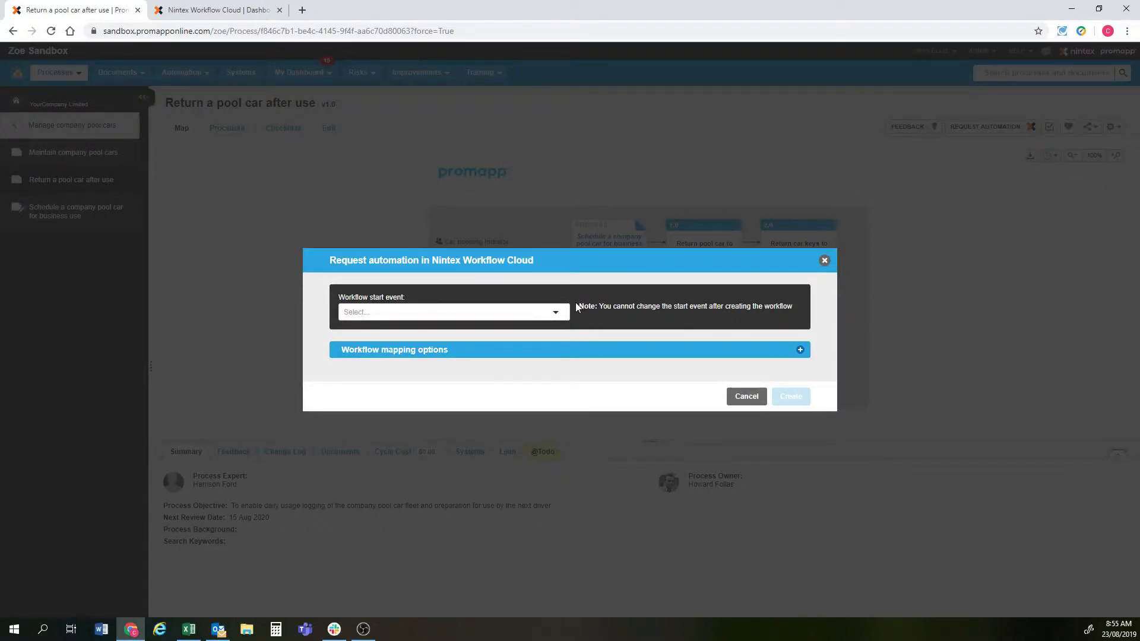
{"action": "left_click", "coordinate": [558, 312]}
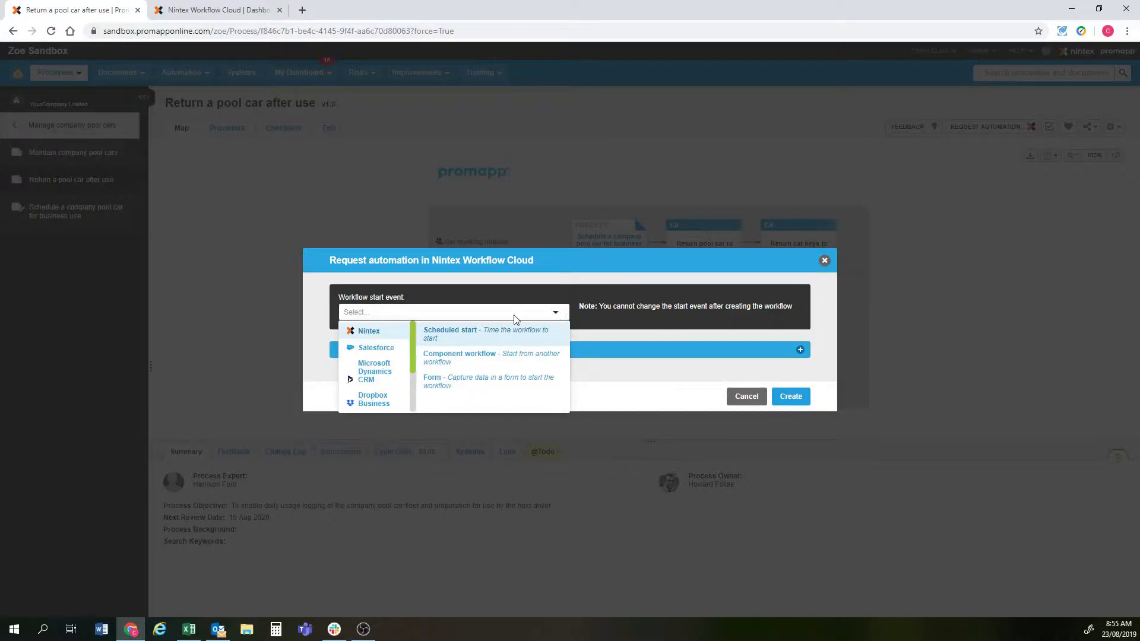
{"action": "left_click", "coordinate": [462, 385]}
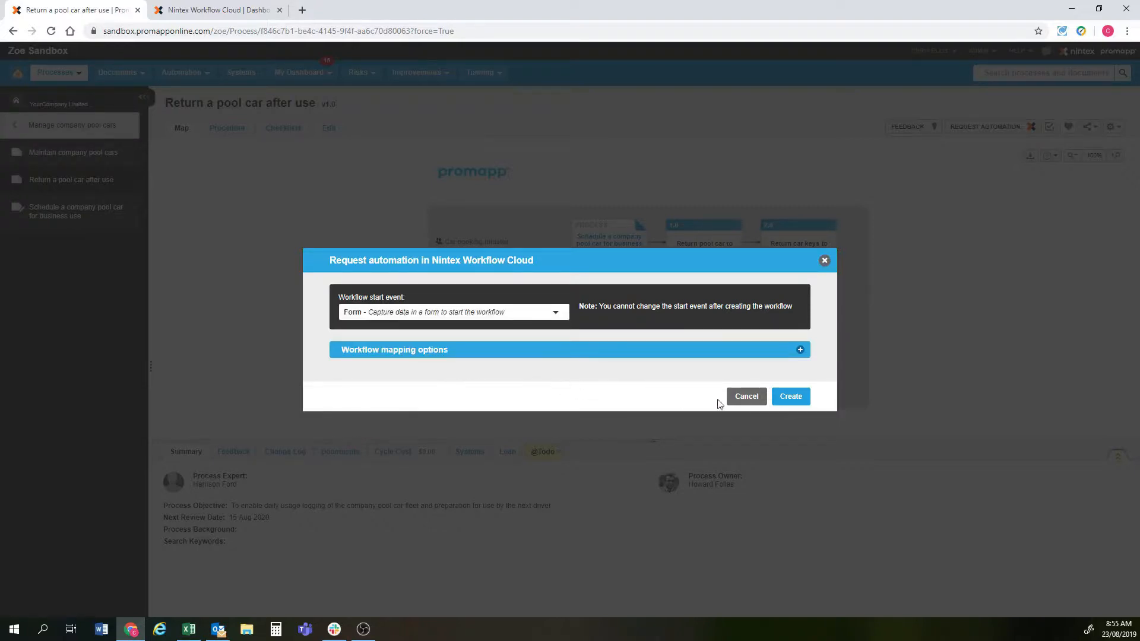
- In the workflow mapping options, map item b of "Return pool car to company garage" to the SharePoint Online action Create an item
{"action": "left_click", "coordinate": [801, 356]}
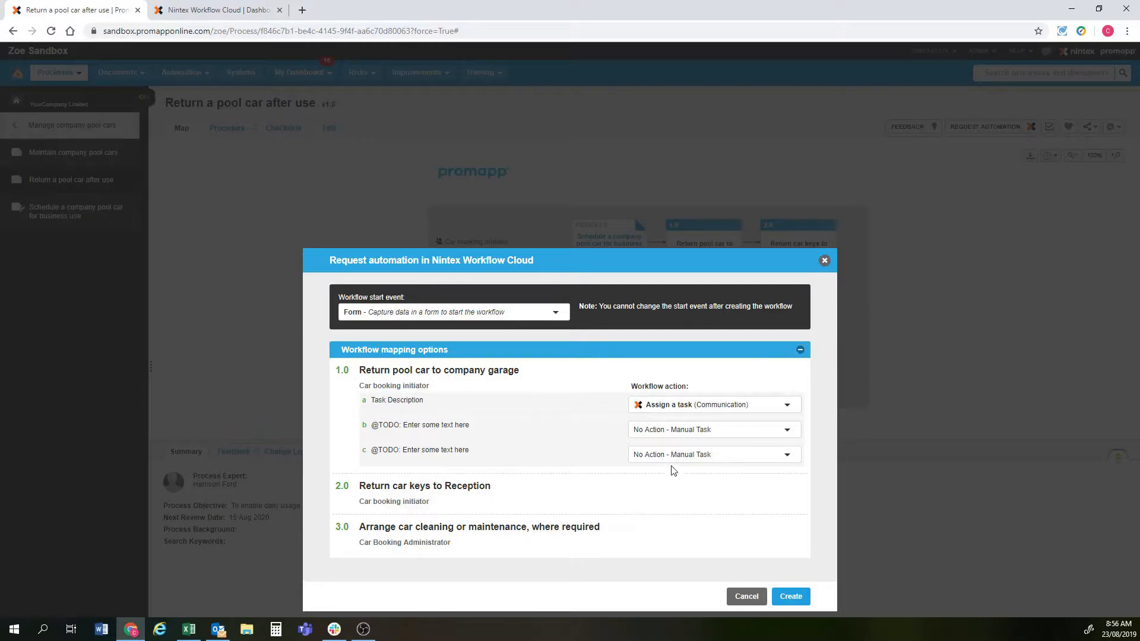
{"action": "left_click", "coordinate": [780, 432]}
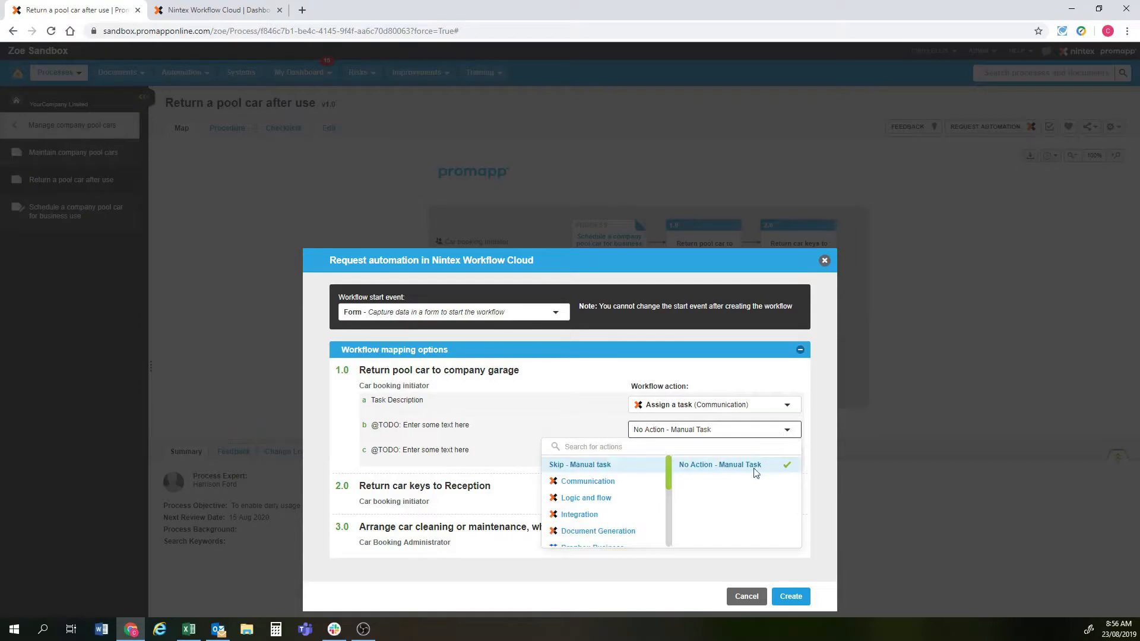
{"action": "left_click", "coordinate": [712, 406]}
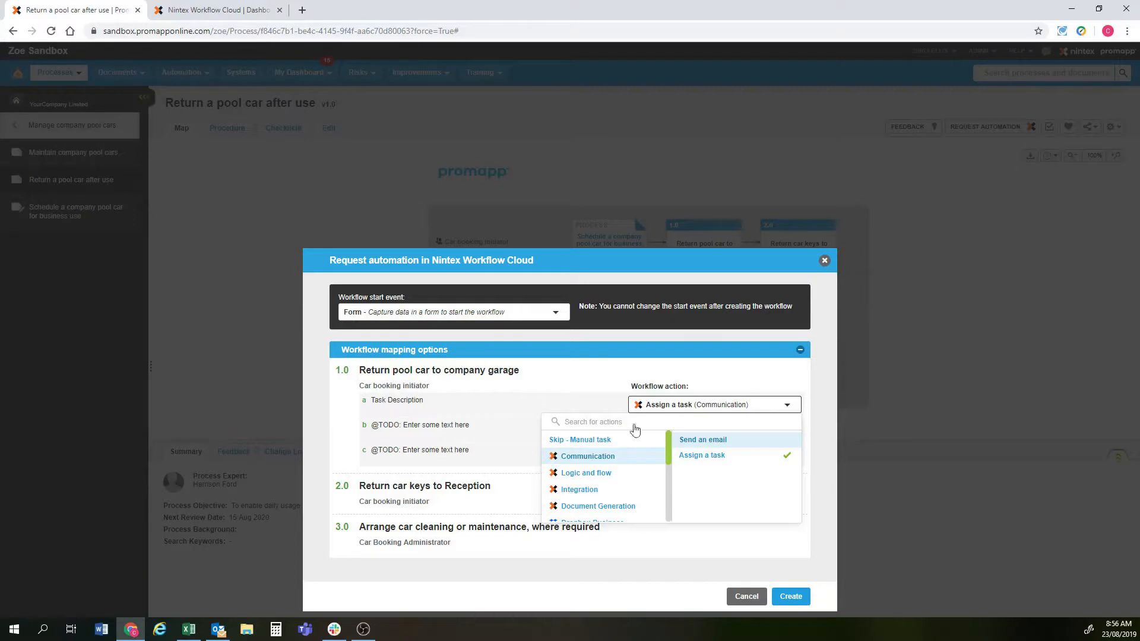
{"action": "left_click", "coordinate": [816, 414]}
{"action": "left_click", "coordinate": [781, 431]}
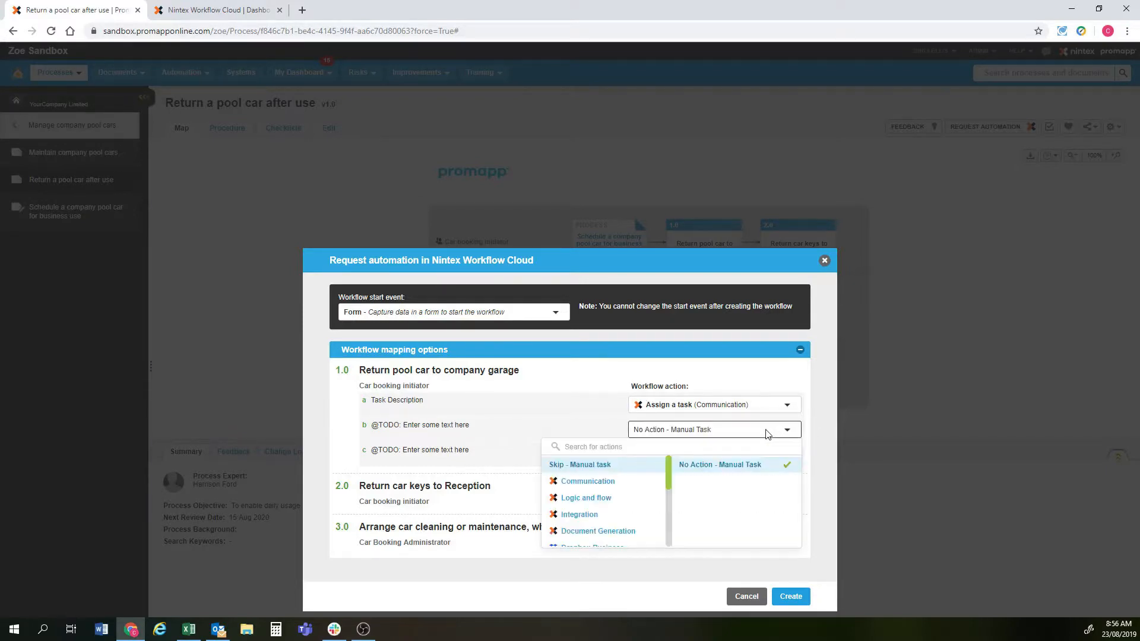
{"action": "mouse_move", "coordinate": [653, 483]}
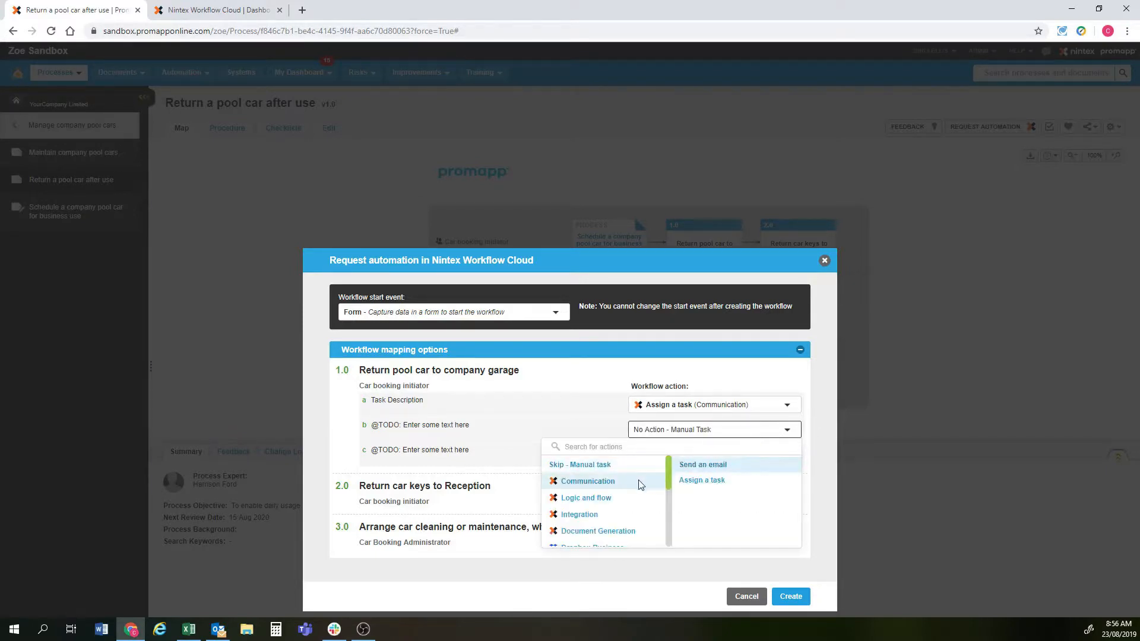
{"action": "scroll", "coordinate": [623, 490], "scroll_direction": "down", "scroll_amount": 5}
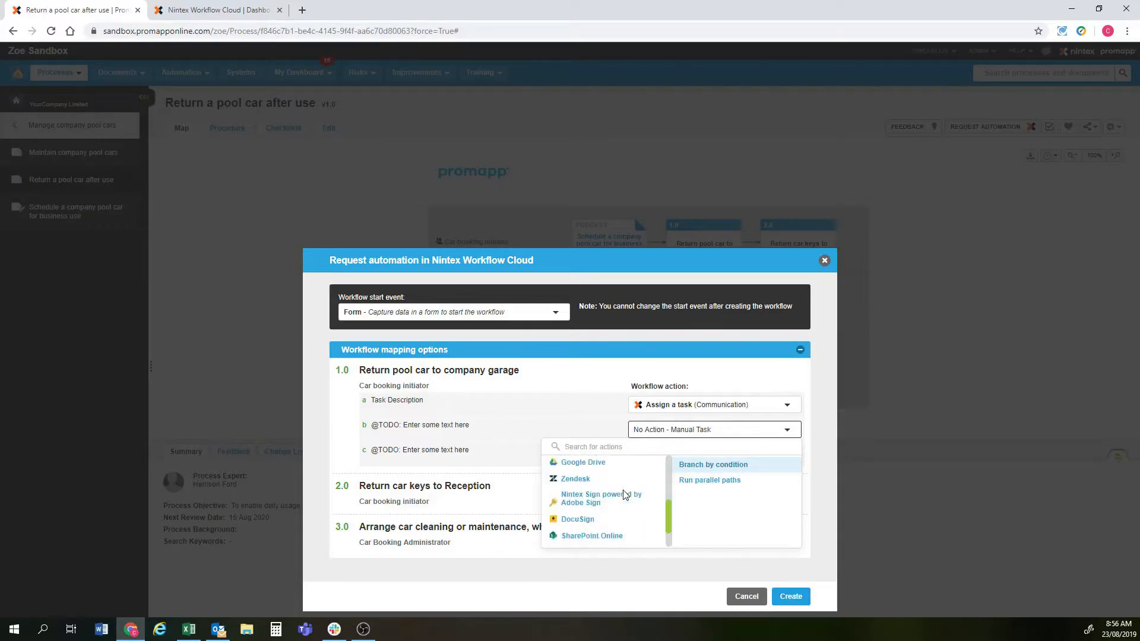
{"action": "mouse_move", "coordinate": [583, 509]}
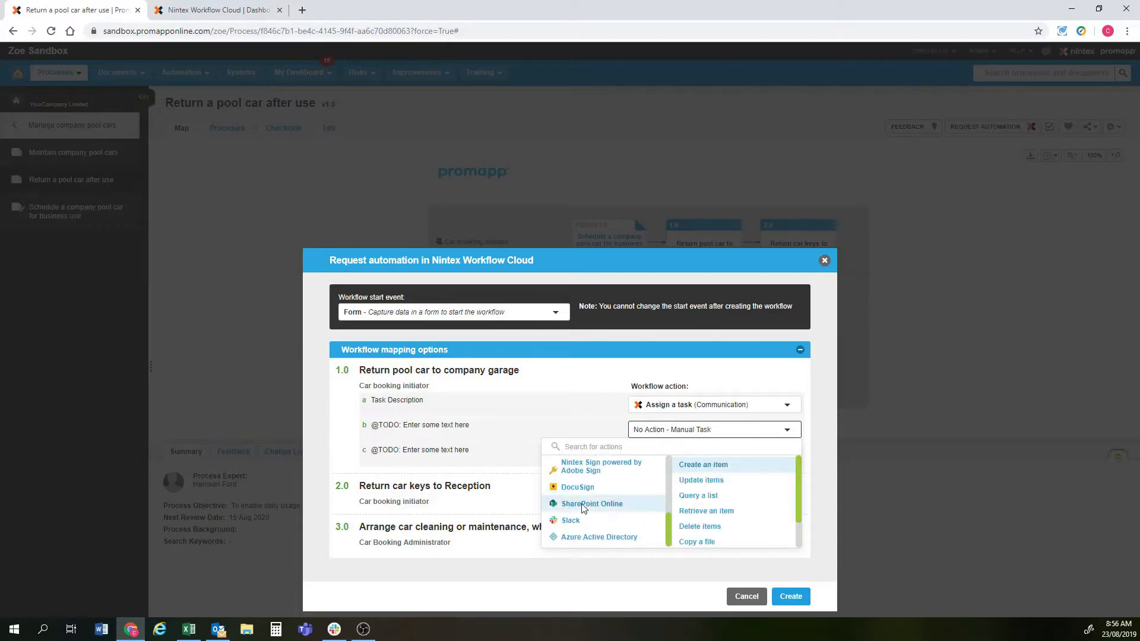
{"action": "left_click", "coordinate": [713, 466]}
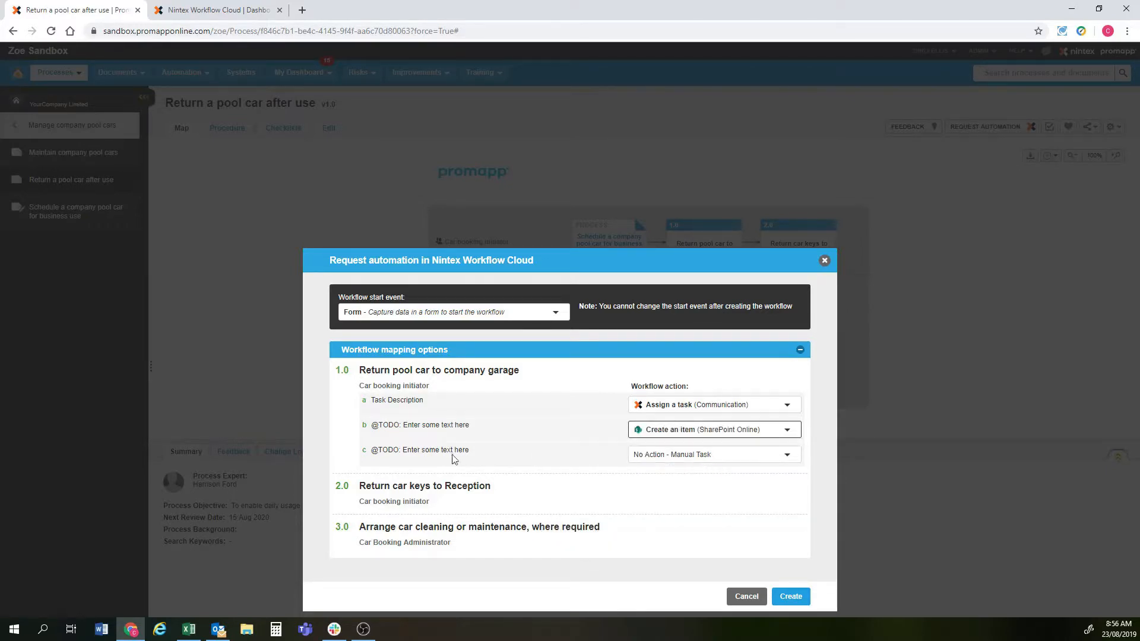
- Map item c of "Return pool car to company garage" to the Communication action Send an email and create the draft workflow
{"action": "left_click", "coordinate": [670, 460]}
{"action": "mouse_move", "coordinate": [586, 506]}
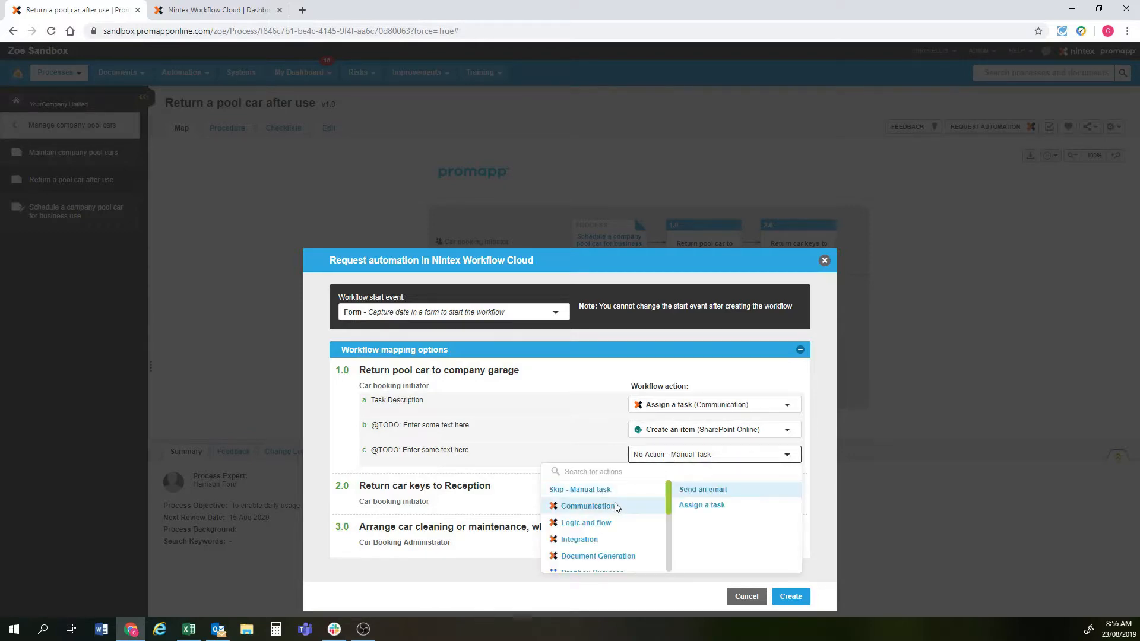
{"action": "left_click", "coordinate": [738, 491]}
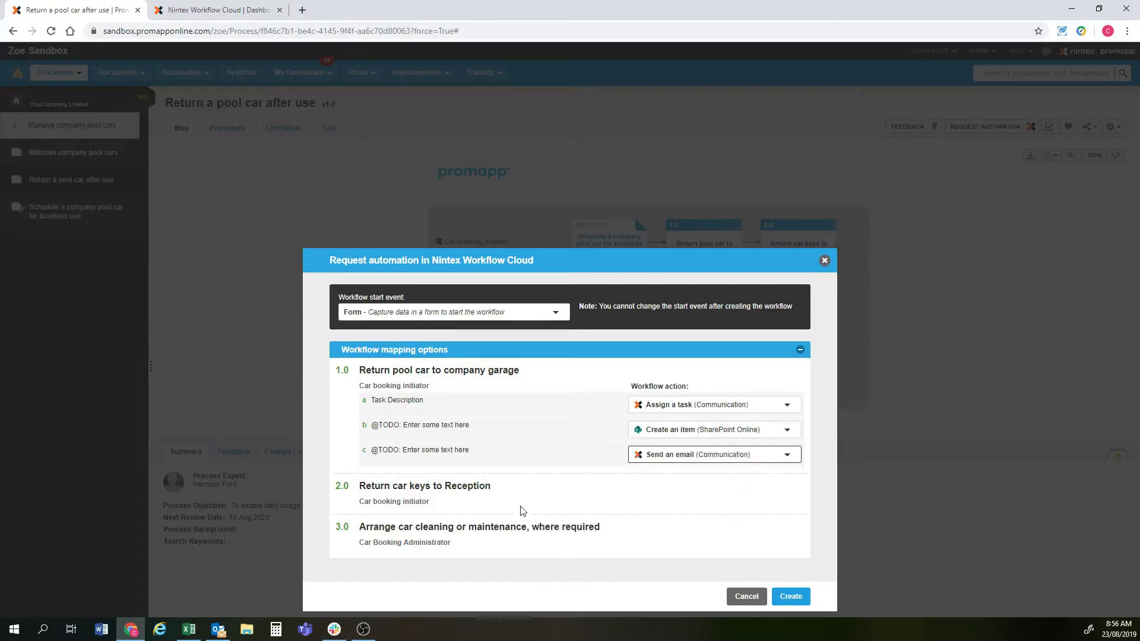
{"action": "left_click", "coordinate": [791, 599]}
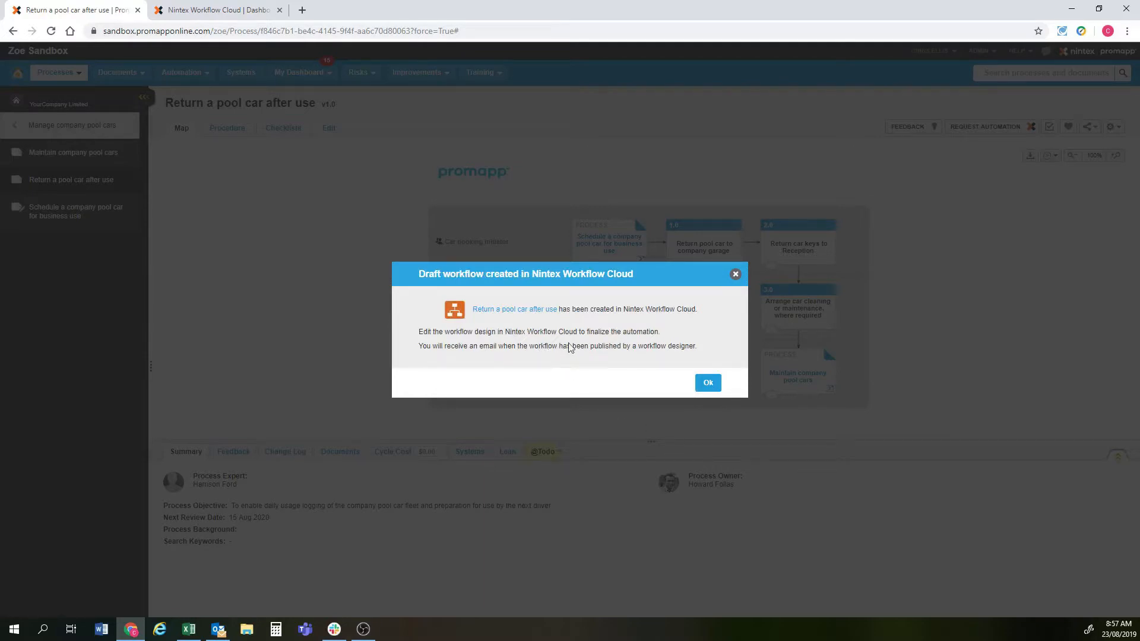
{"action": "left_click", "coordinate": [708, 382]}
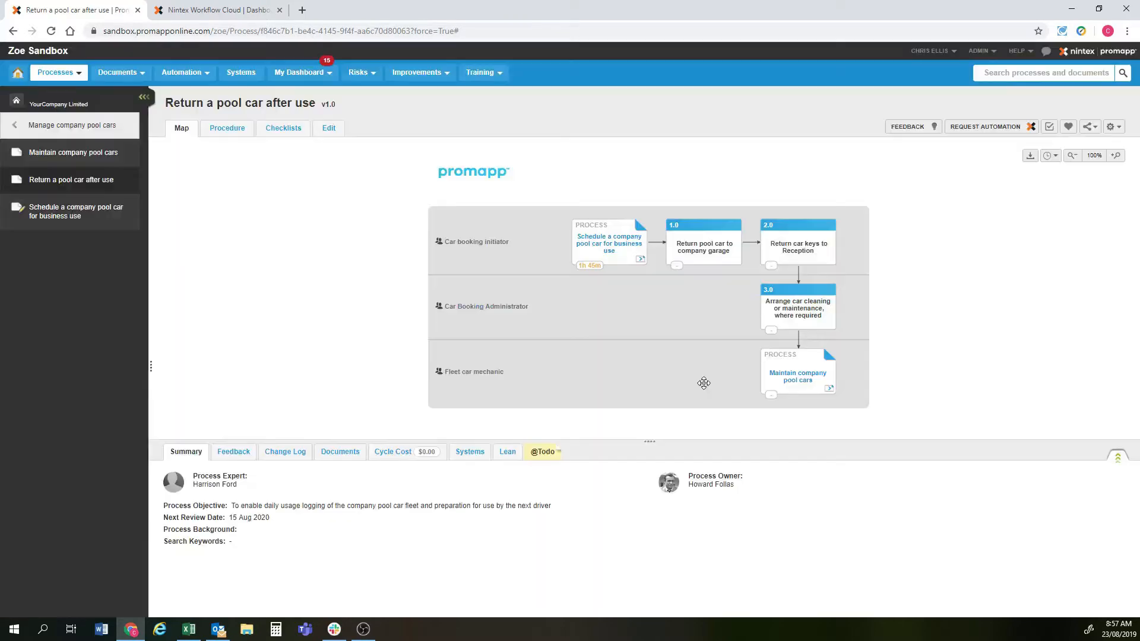
- Switch to Nintex Workflow Cloud, refresh the workflows list and check the "Return a pool car after use" entry's process link and status
{"action": "left_click", "coordinate": [228, 7]}
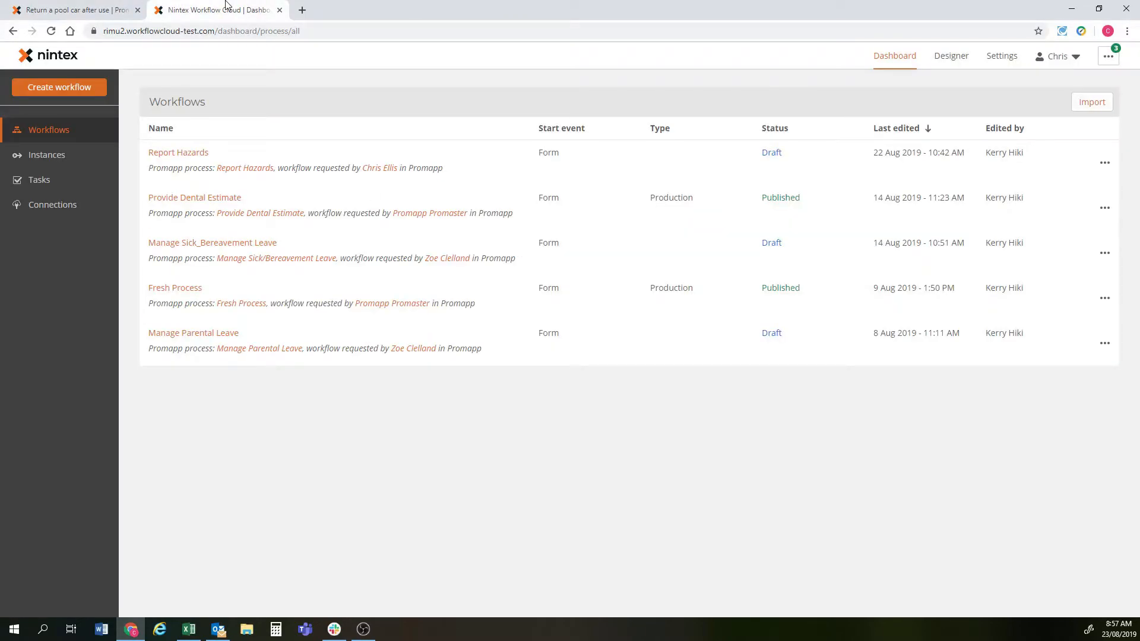
{"action": "left_click", "coordinate": [74, 31]}
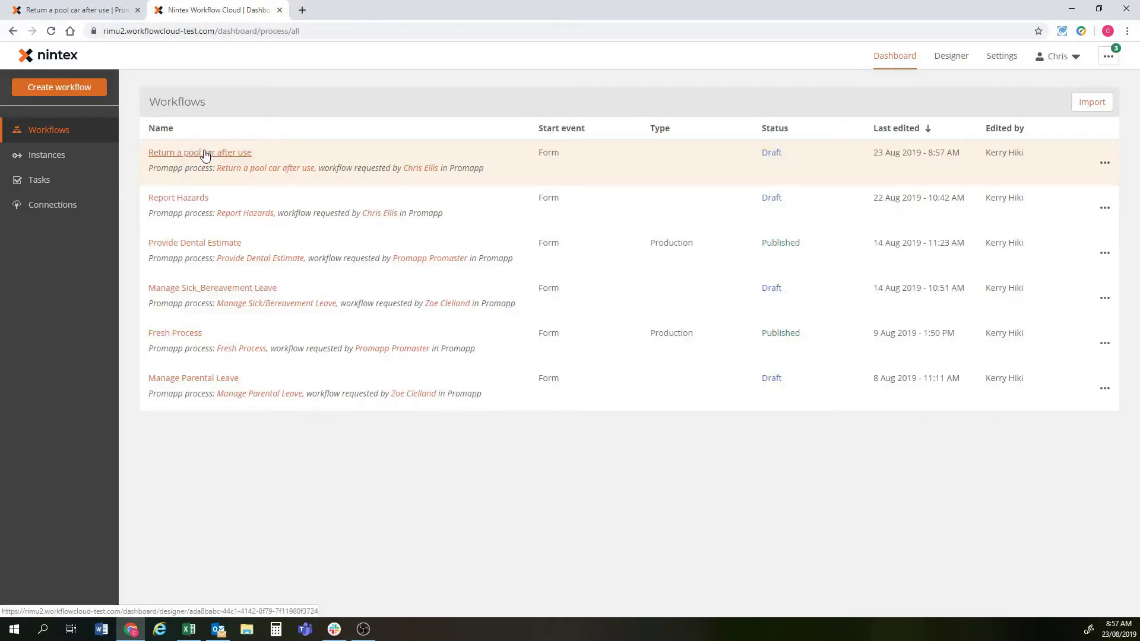
{"action": "right_click", "coordinate": [258, 171]}
{"action": "left_click", "coordinate": [273, 177]}
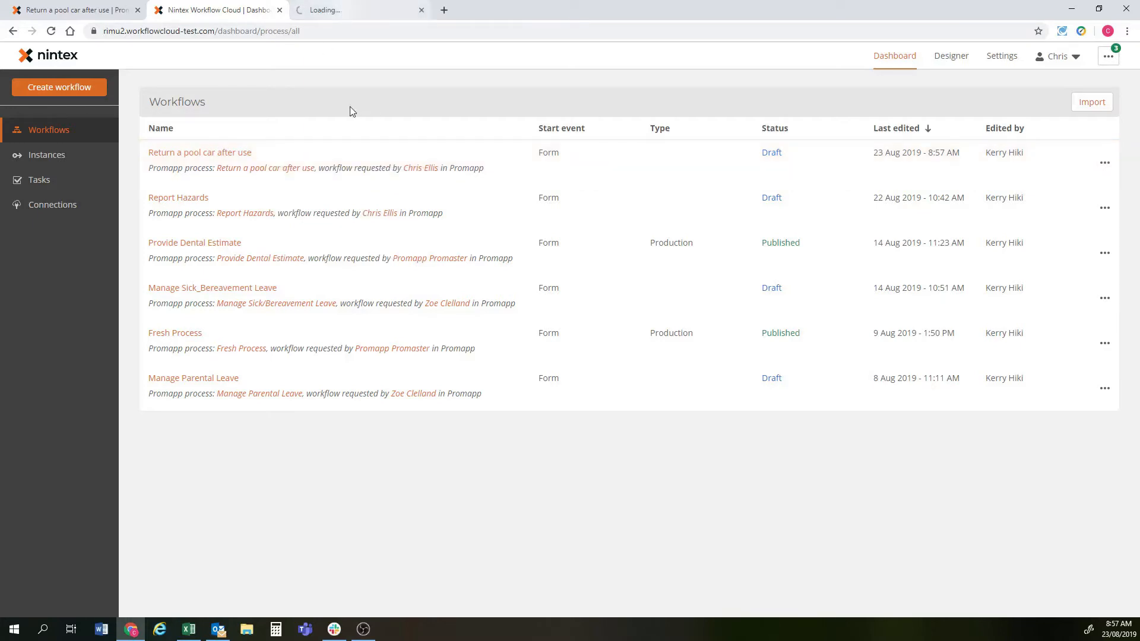
{"action": "left_click", "coordinate": [416, 170]}
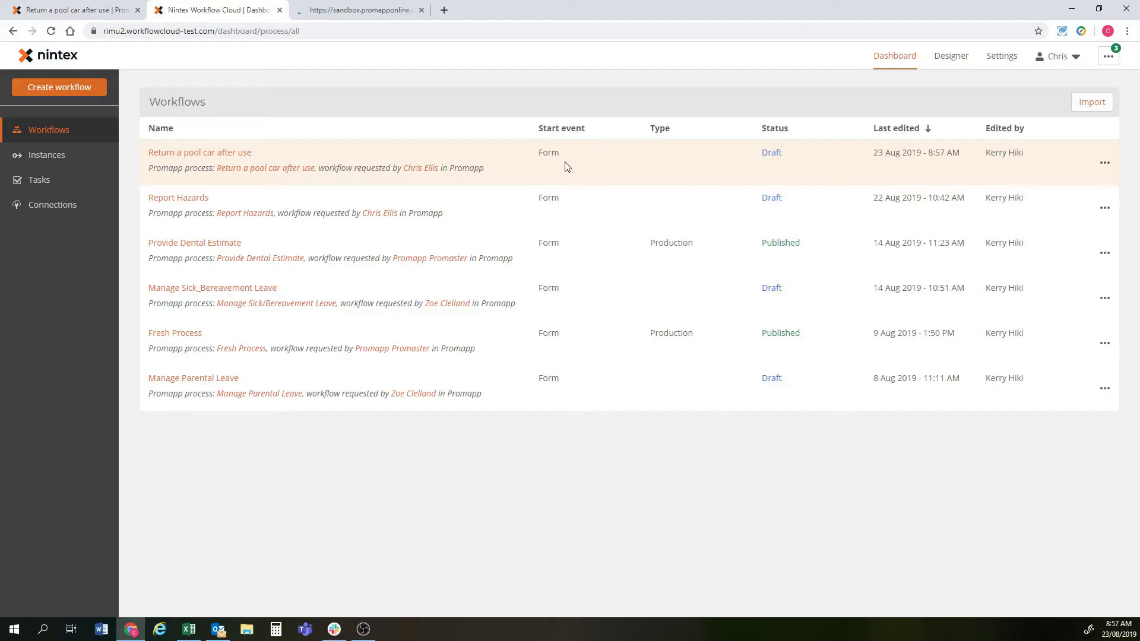
{"action": "double_click", "coordinate": [772, 155]}
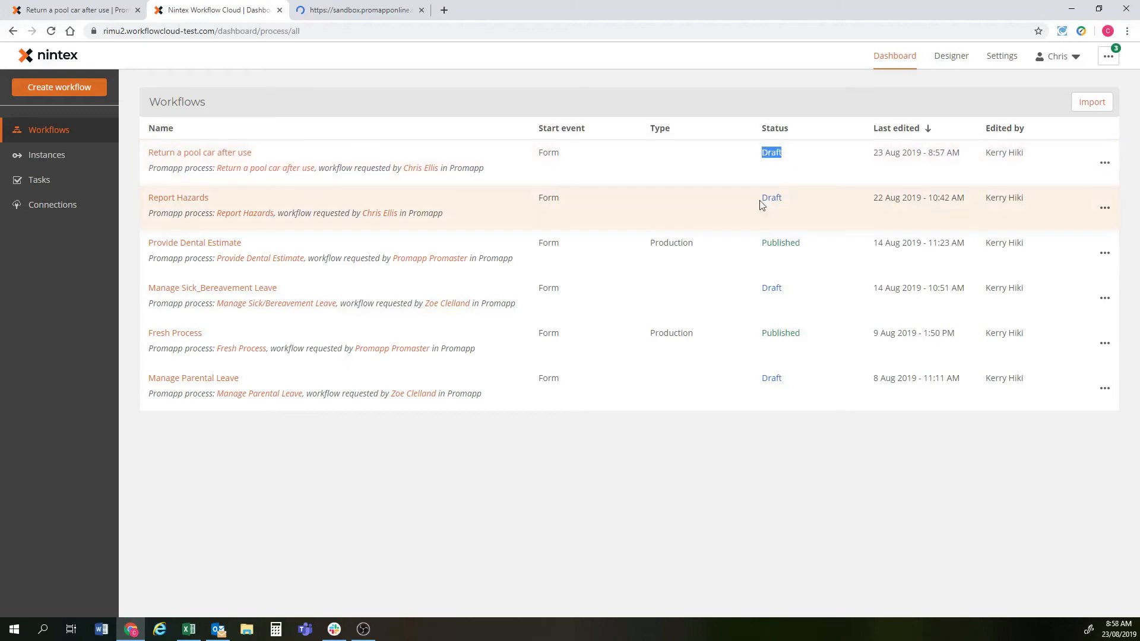
- Open the "Return a pool car after use" workflow in the designer and view its Create an item and Task Description action settings
{"action": "left_click", "coordinate": [764, 200]}
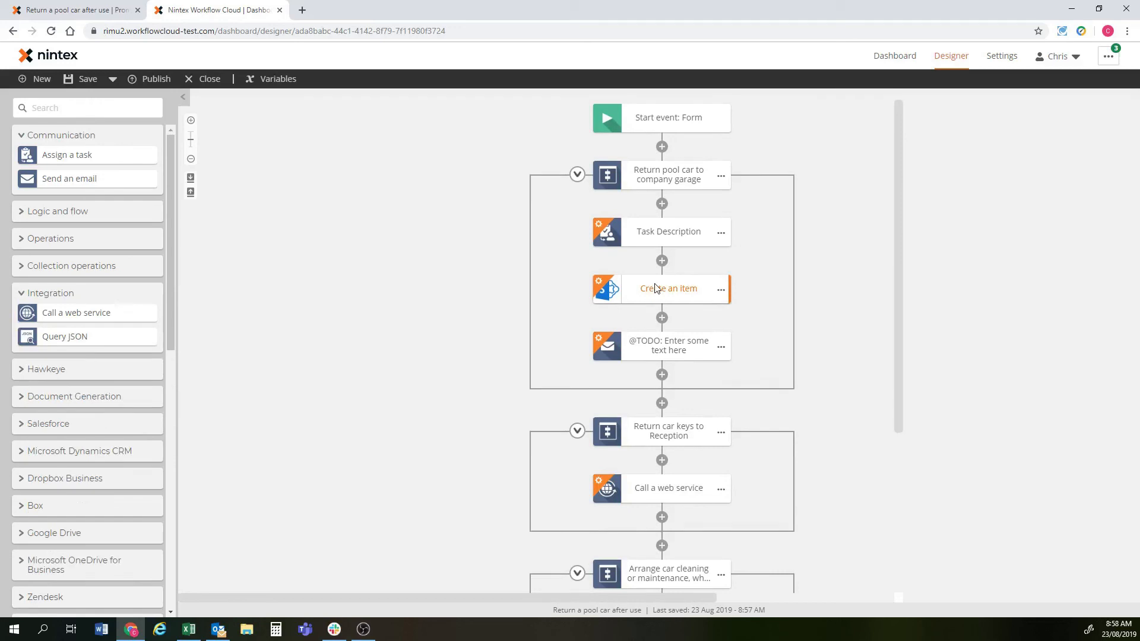
{"action": "left_click", "coordinate": [655, 289]}
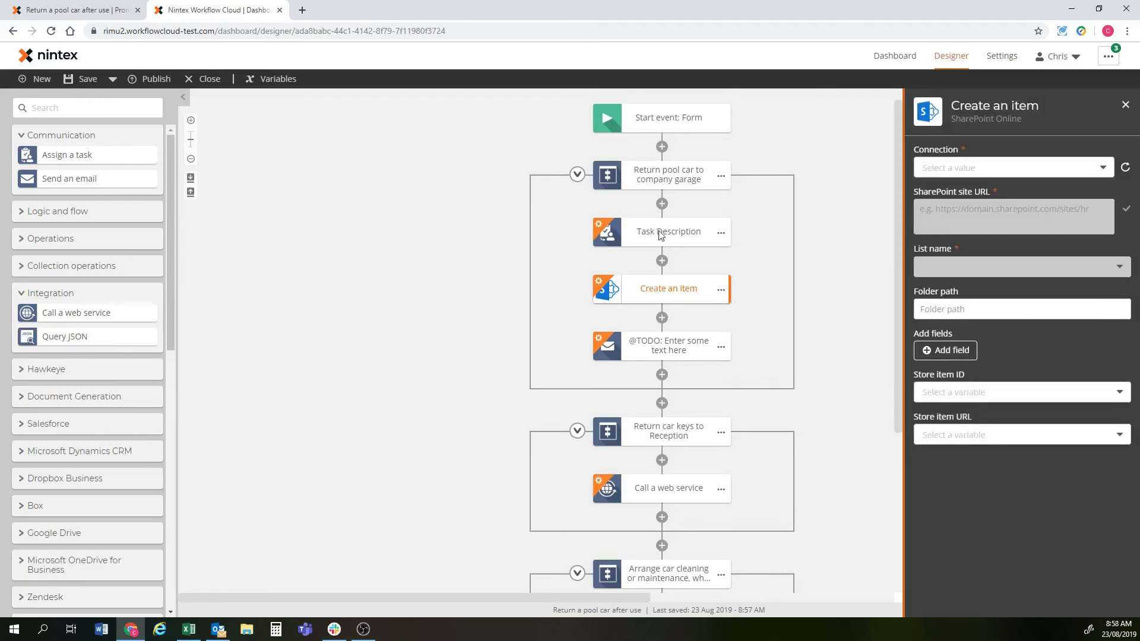
{"action": "left_click", "coordinate": [660, 235]}
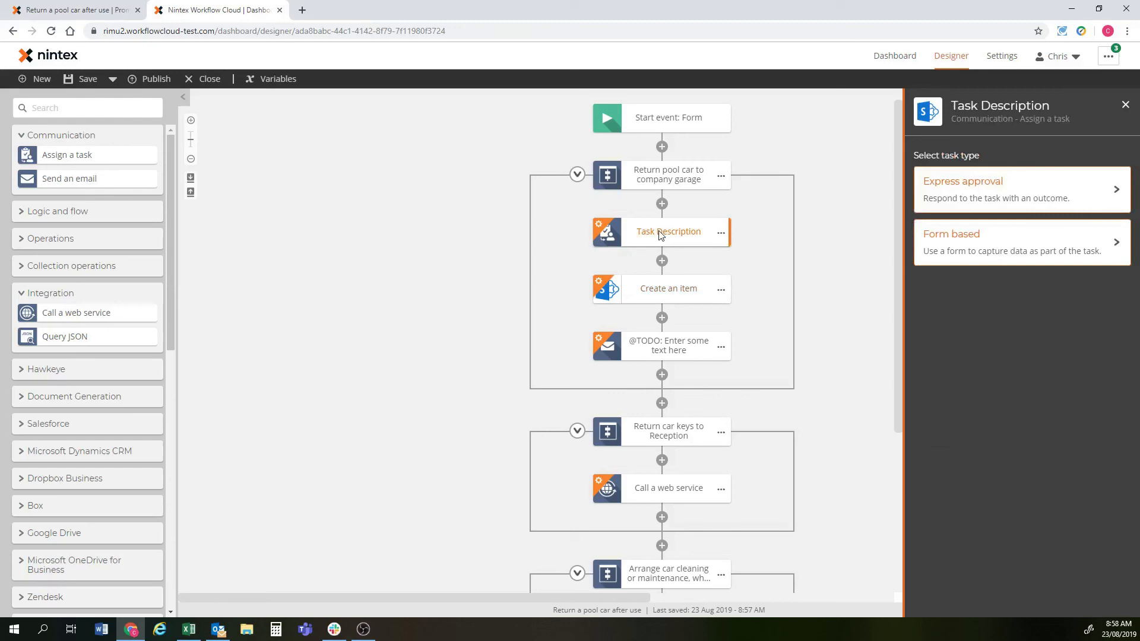